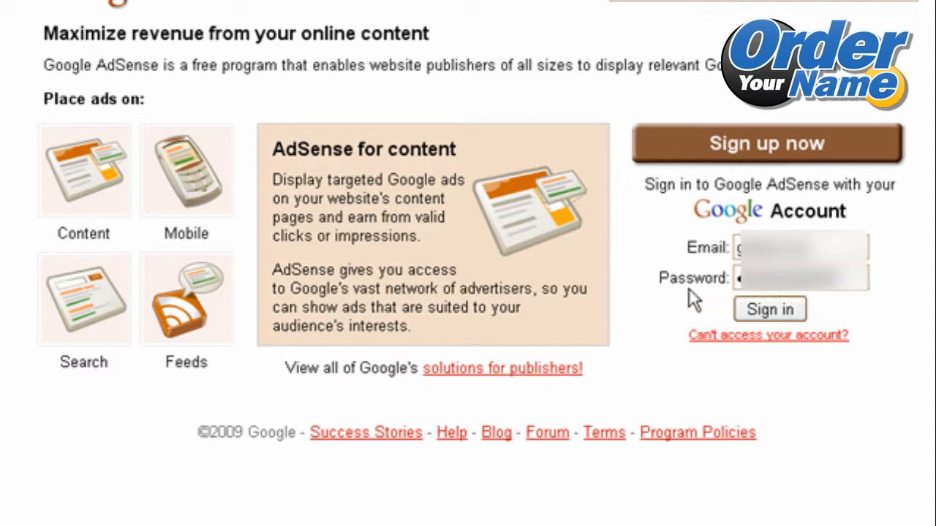
# Sign in to the AdSense account with the account email and password.
pyautogui.click(771, 316)
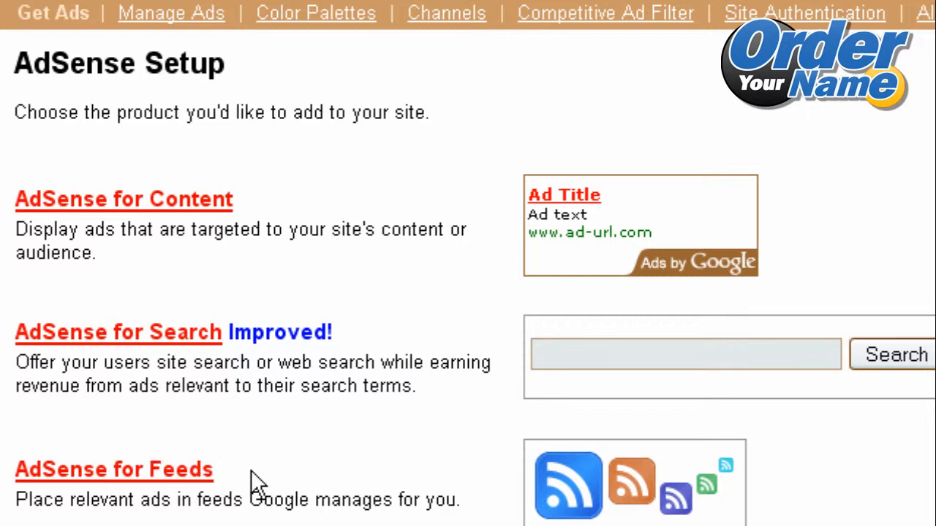
# Choose AdSense for Content from the AdSense Setup product choices.
pyautogui.click(154, 205)
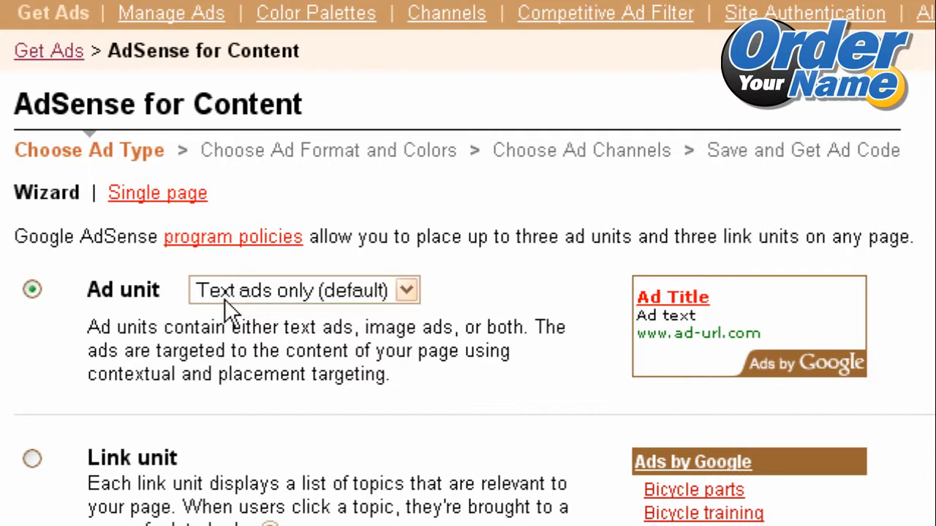
# Try the ad type options, then keep the ad unit as Text ads only.
pyautogui.click(367, 296)
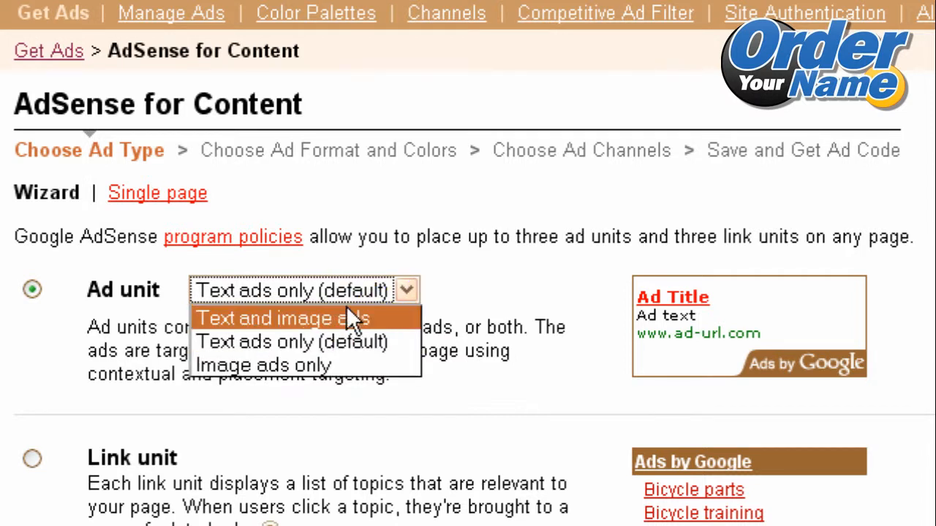
pyautogui.click(340, 314)
pyautogui.click(341, 298)
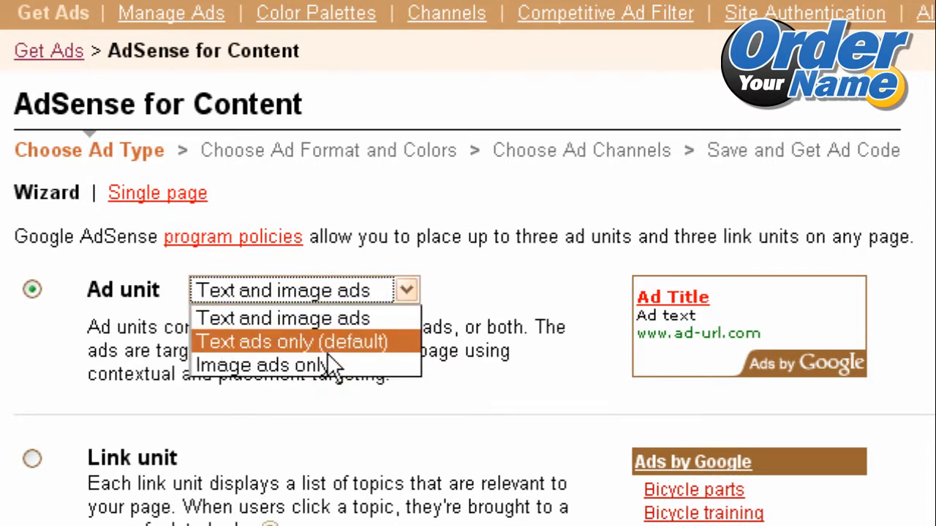
pyautogui.click(319, 367)
pyautogui.click(334, 290)
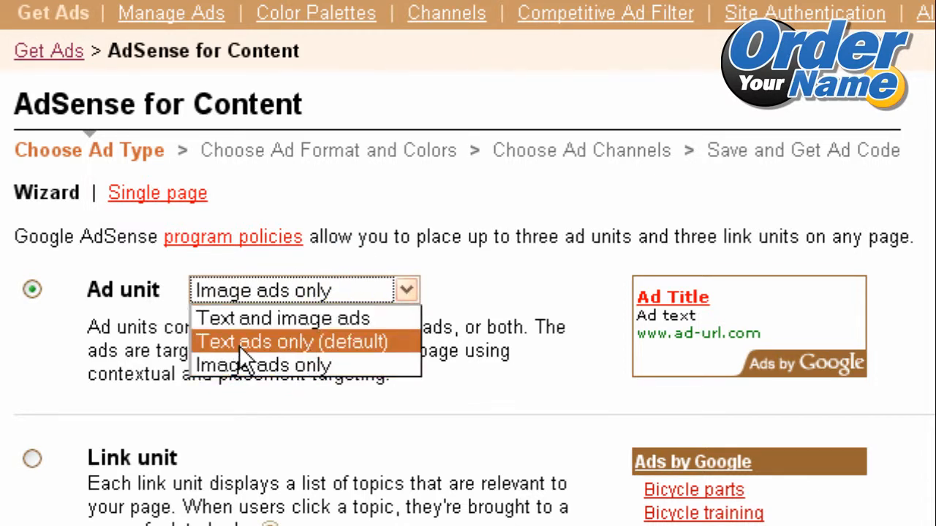
pyautogui.click(291, 347)
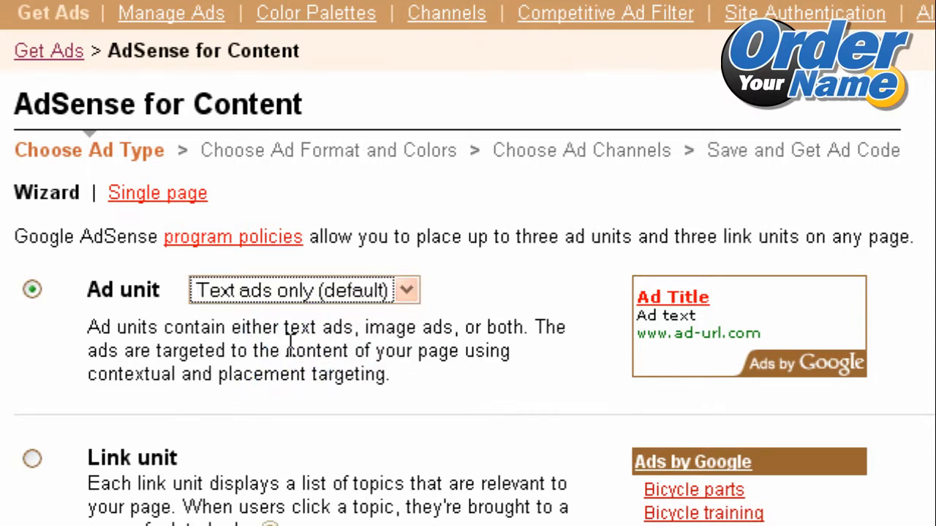
pyautogui.click(298, 295)
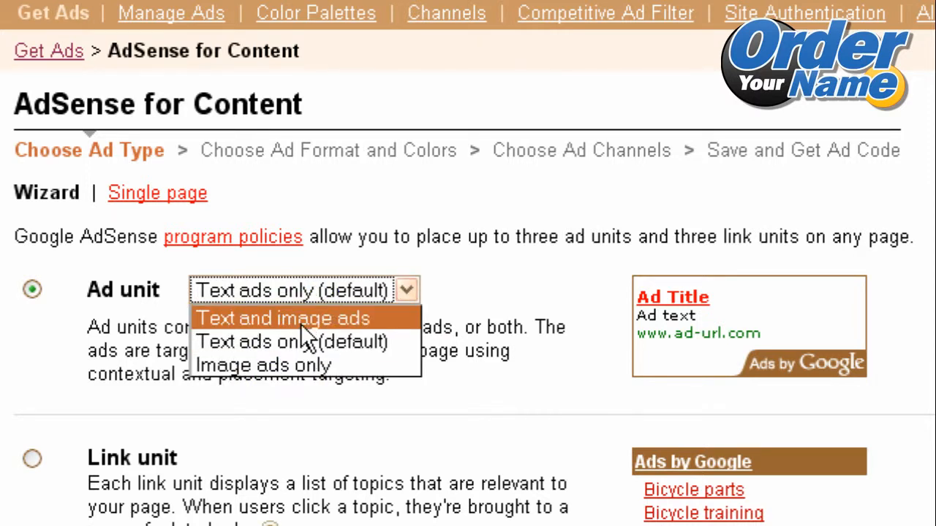
pyautogui.click(302, 339)
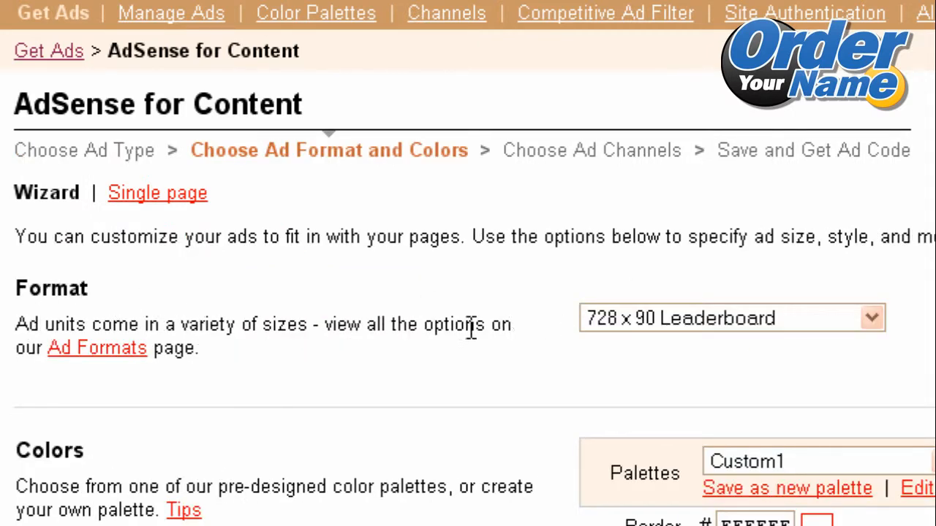
# Browse the ad size list, keeping 728 x 90 Leaderboard, then view the Ad Formats reference page.
pyautogui.click(619, 324)
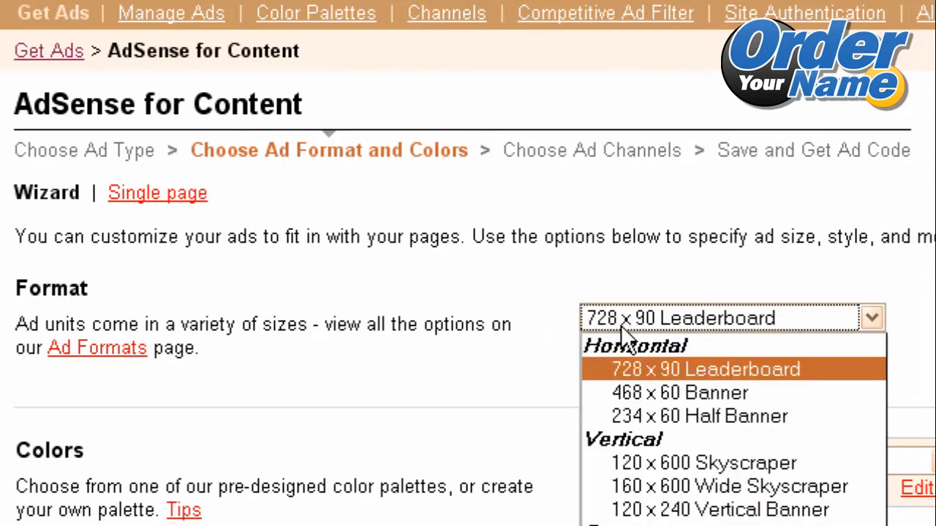
pyautogui.click(621, 325)
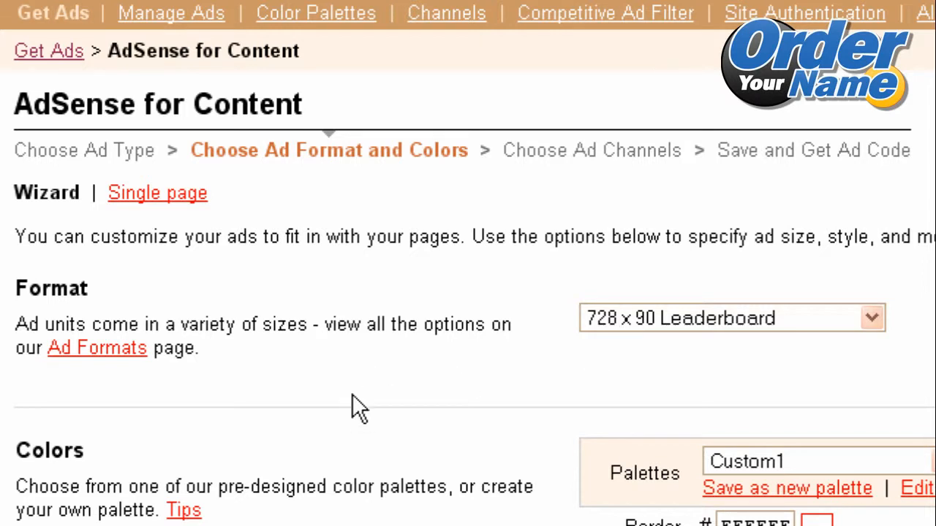
pyautogui.click(602, 318)
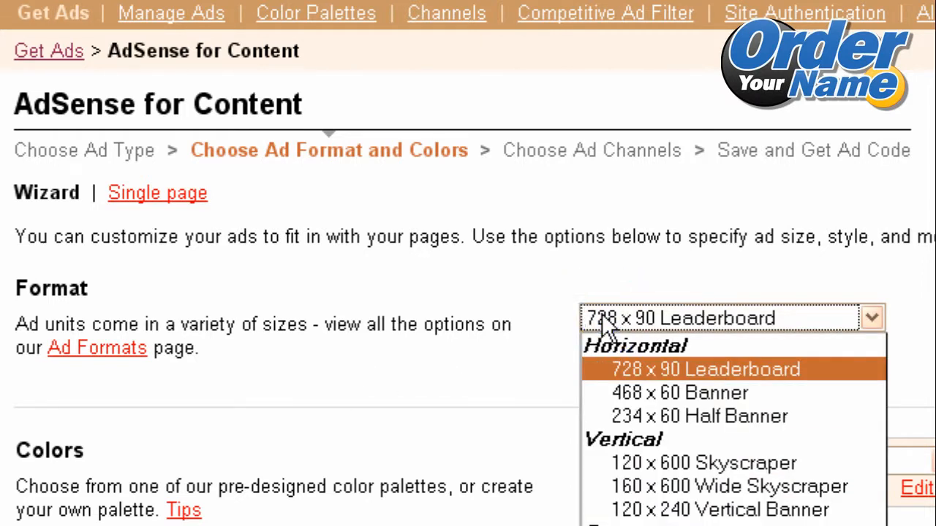
pyautogui.click(650, 358)
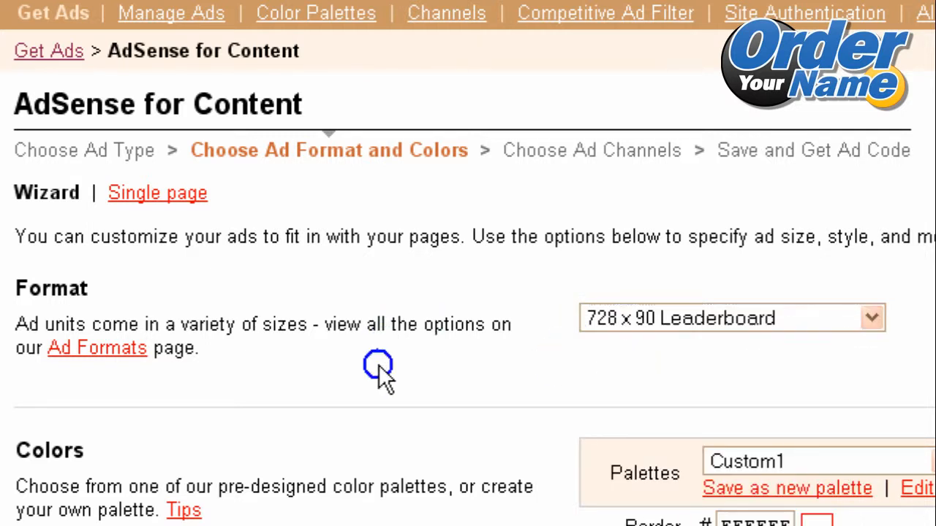
pyautogui.click(97, 349)
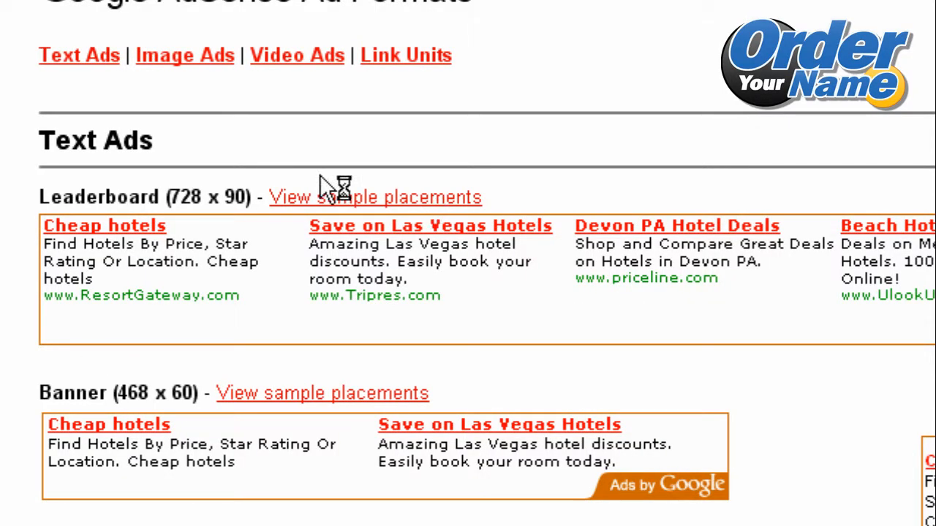
# Review the sample formats and set the ad format to 468 x 60 Banner.
pyautogui.scroll(-7, 468, 293)
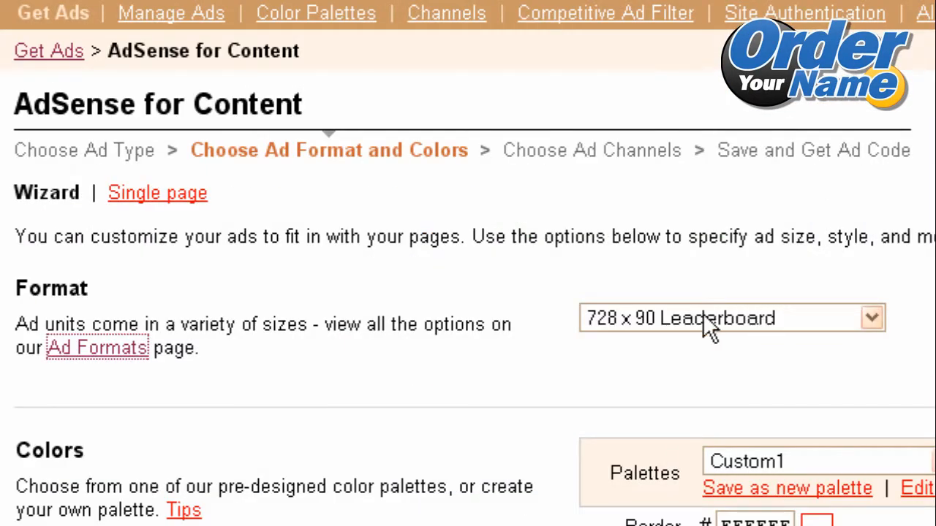
pyautogui.click(819, 310)
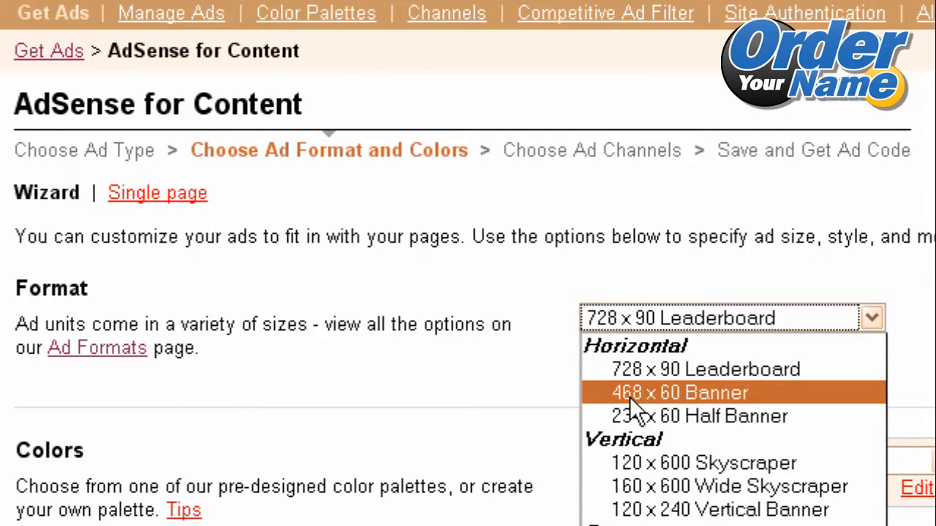
pyautogui.click(665, 394)
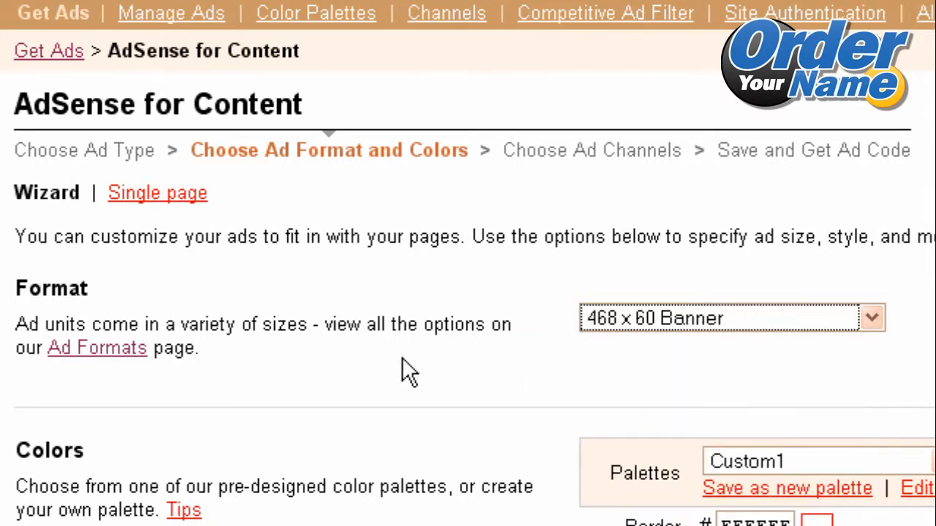
pyautogui.scroll(-5, 468, 263)
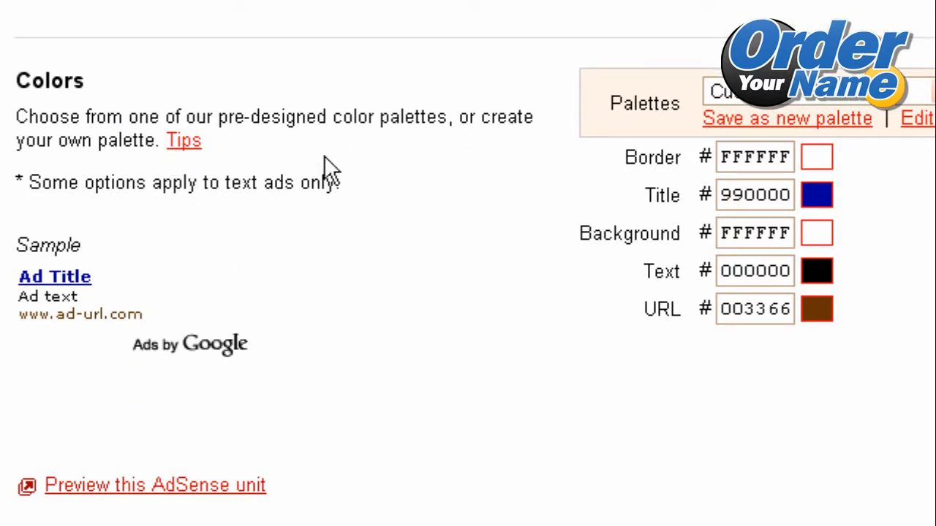
# Try border and title colours, returning the border to white, and edit the URL colour.
pyautogui.press('Tab')
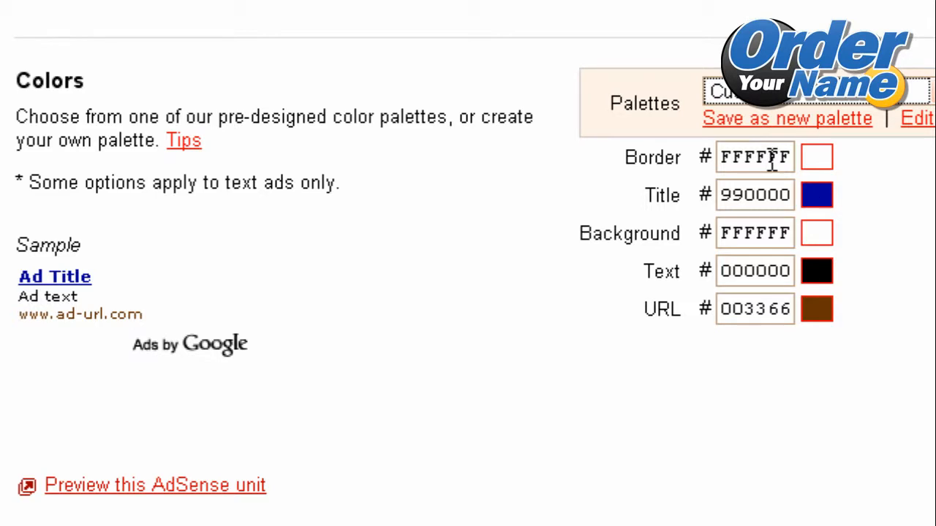
pyautogui.click(814, 165)
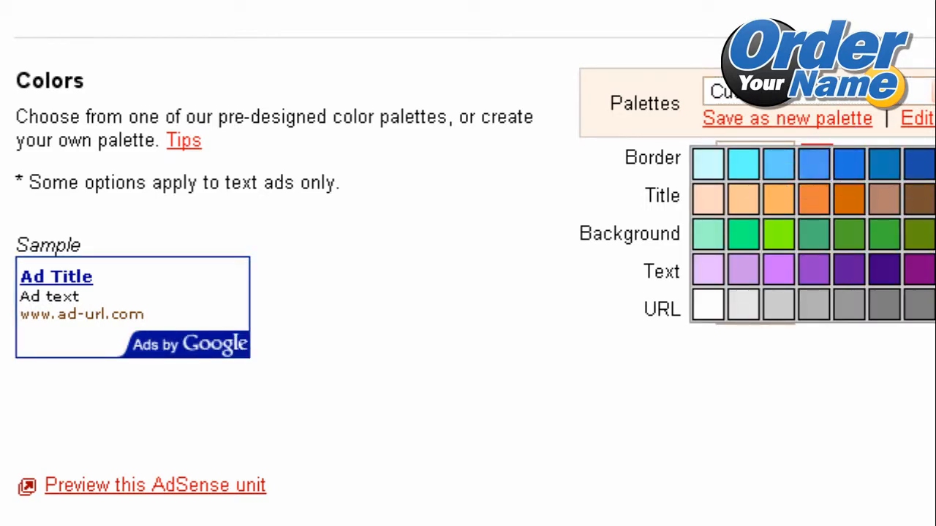
pyautogui.click(852, 201)
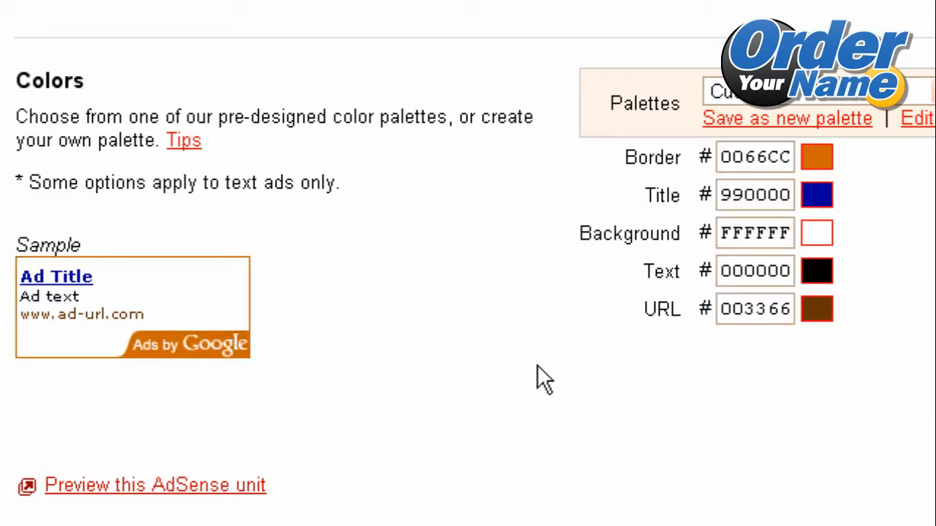
pyautogui.click(814, 196)
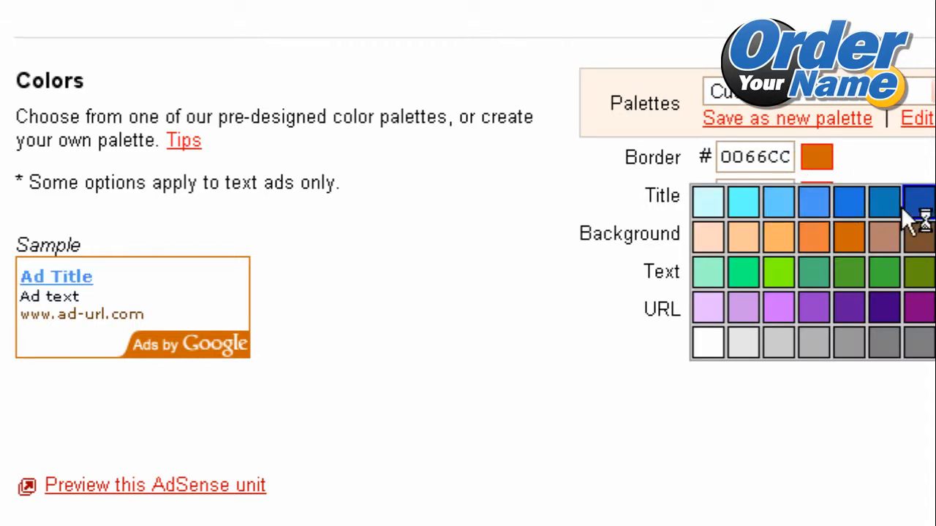
pyautogui.click(934, 202)
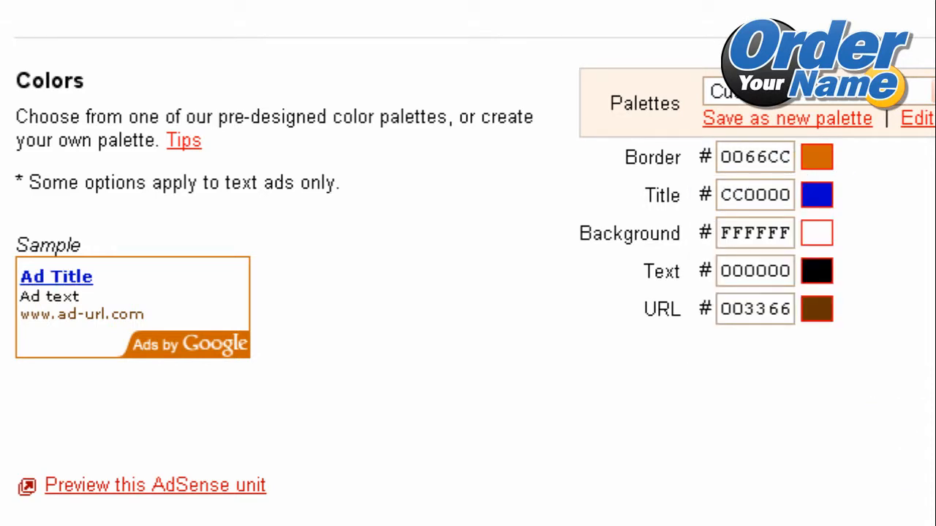
pyautogui.click(815, 158)
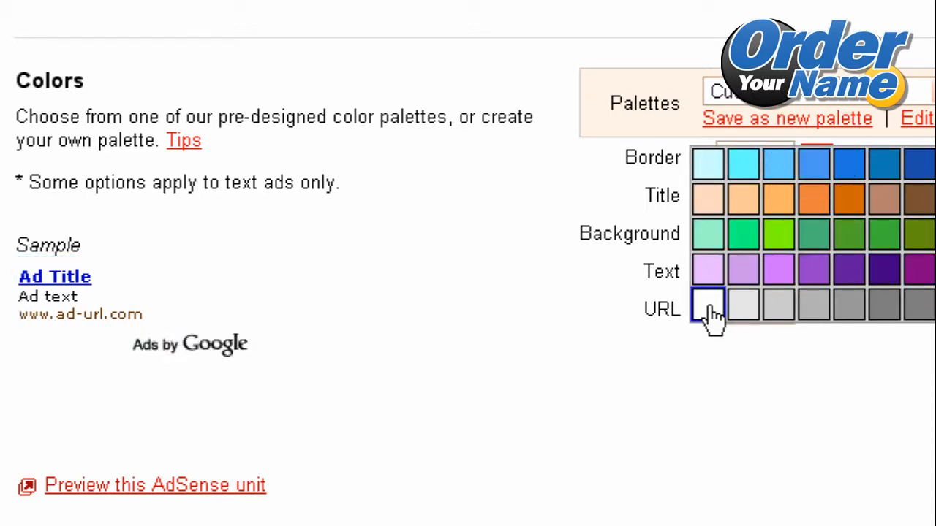
pyautogui.click(709, 313)
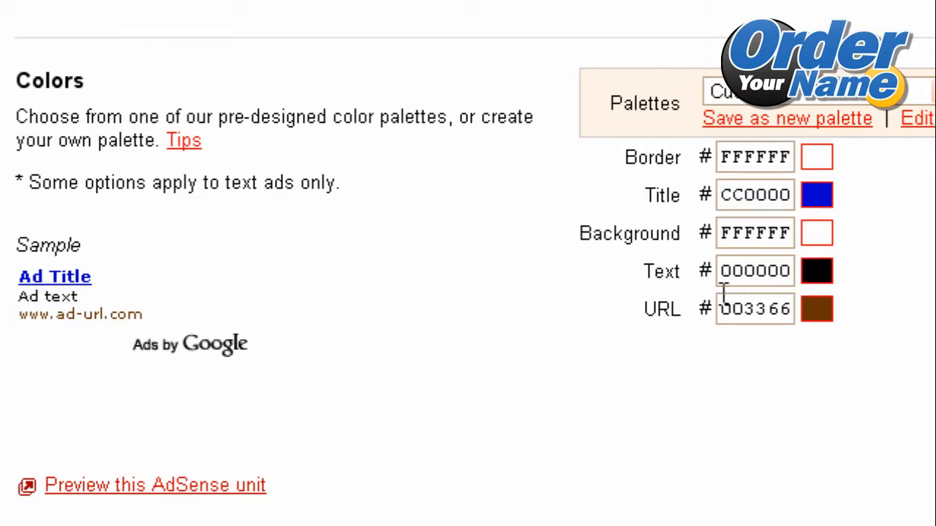
pyautogui.click(757, 310)
# Save the current colour scheme as a new palette named 'Test'.
pyautogui.click(767, 120)
pyautogui.write('Test')
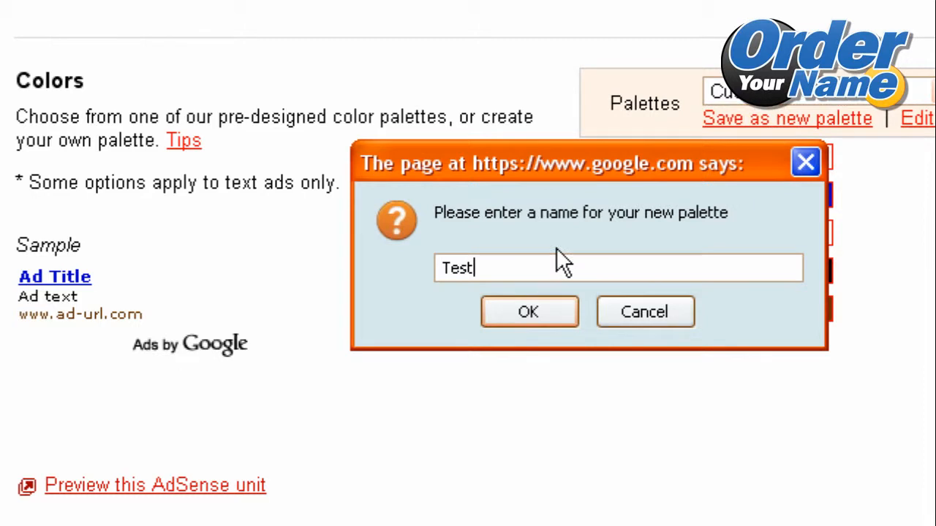
pyautogui.click(552, 314)
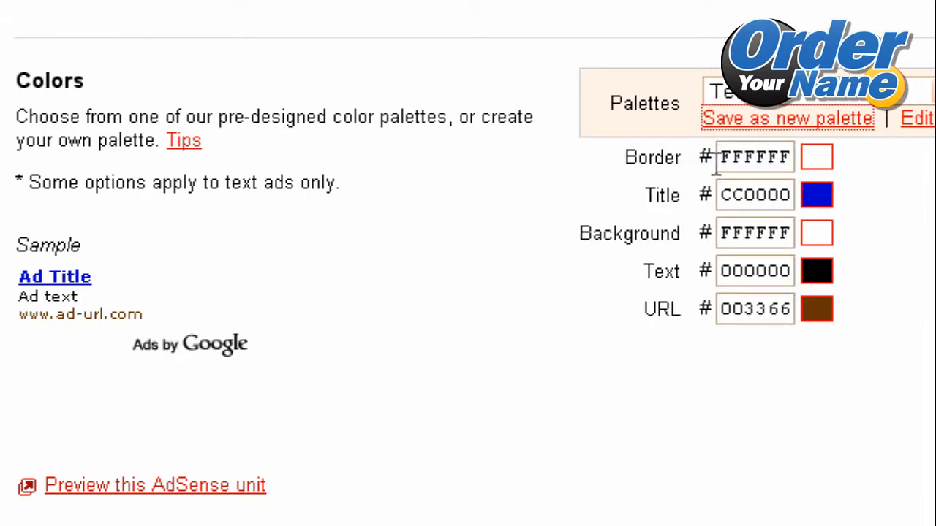
pyautogui.click(558, 293)
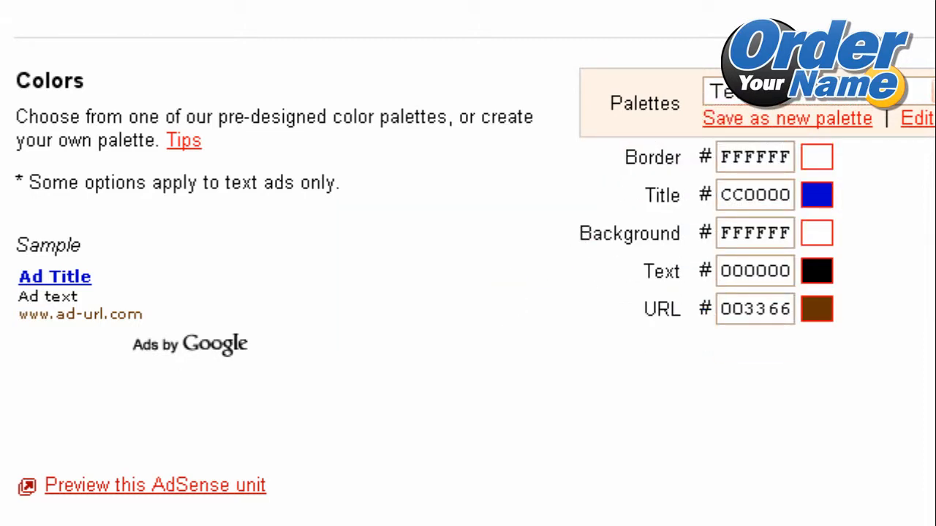
pyautogui.scroll(-5, 141, 141)
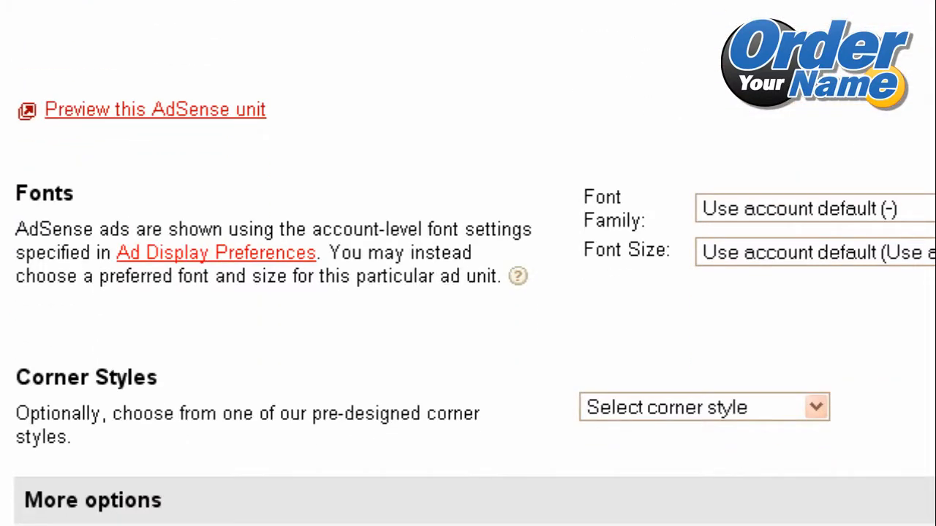
pyautogui.click(144, 117)
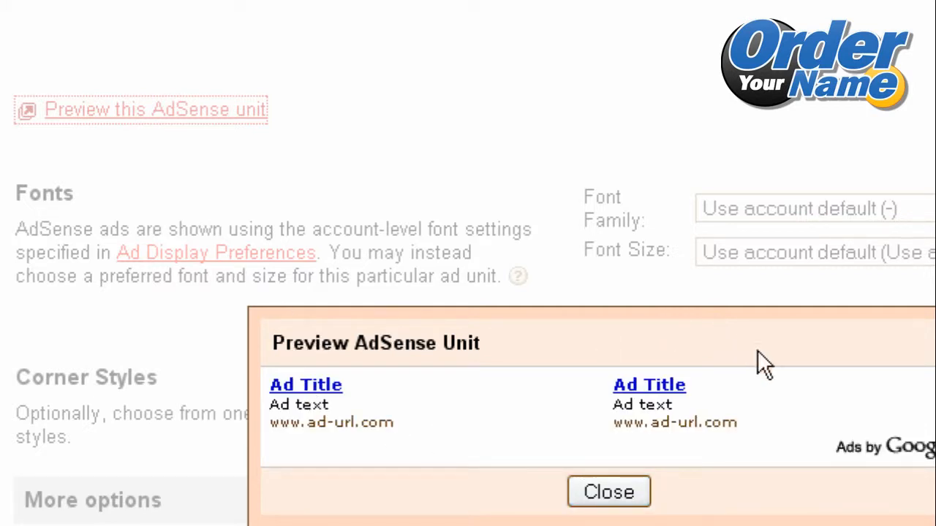
pyautogui.click(601, 493)
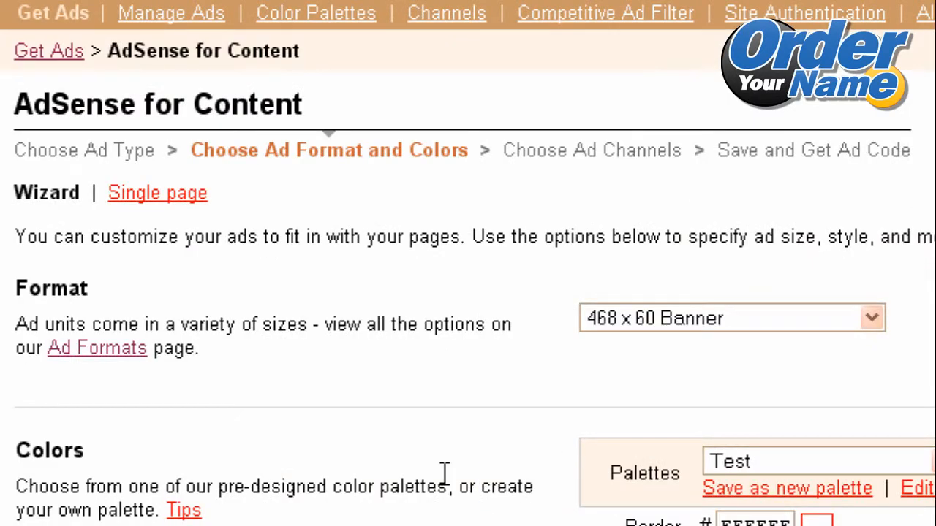
pyautogui.scroll(-10, 444, 472)
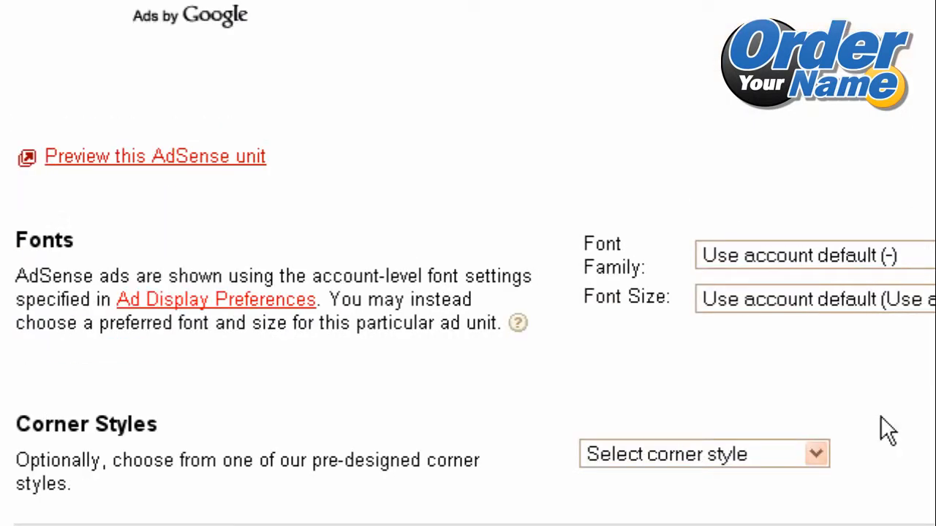
pyautogui.click(930, 252)
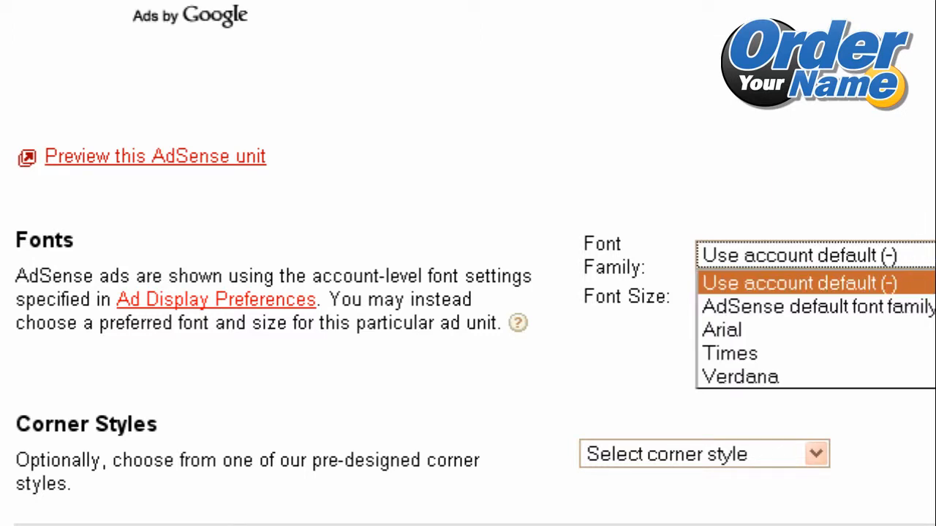
pyautogui.click(931, 253)
pyautogui.click(931, 252)
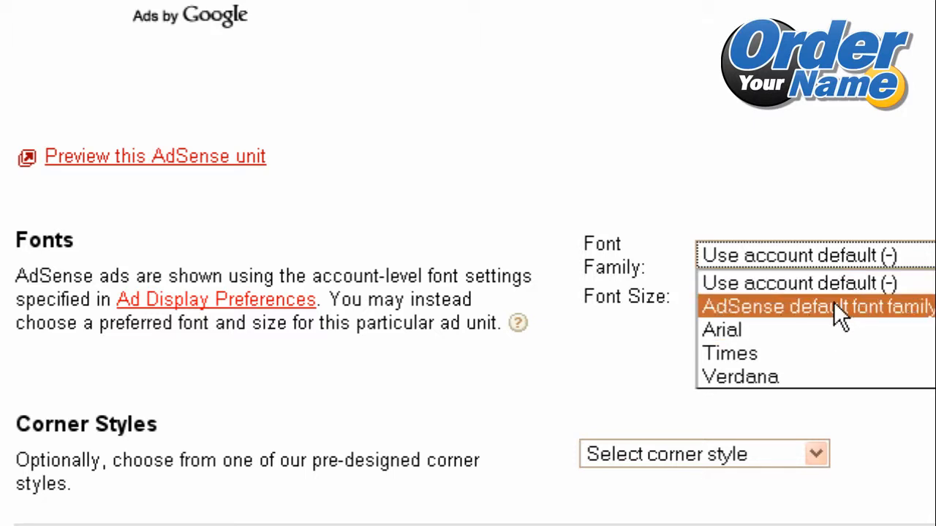
pyautogui.click(754, 285)
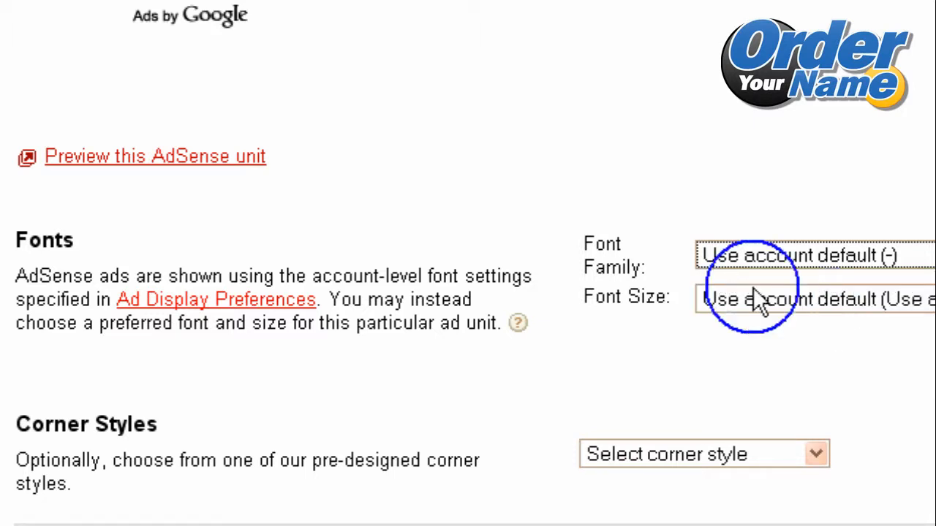
pyautogui.click(841, 265)
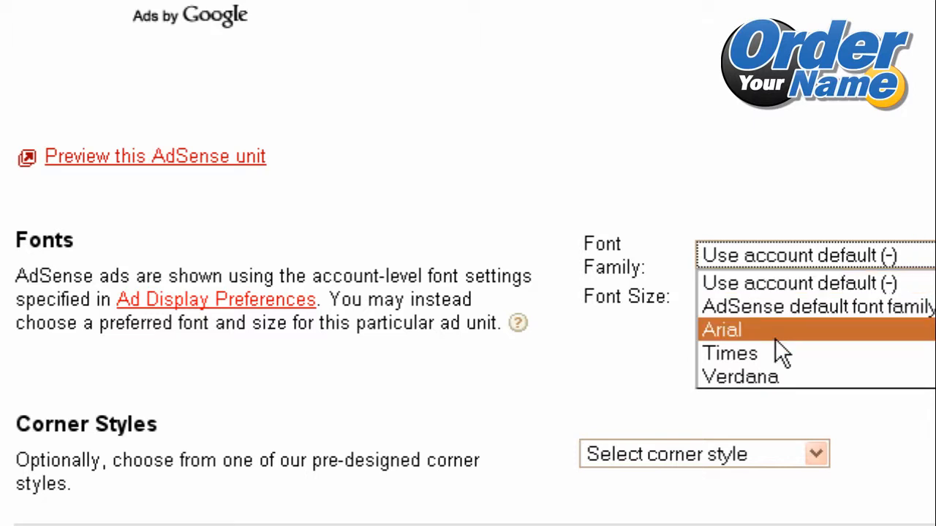
pyautogui.press('Escape')
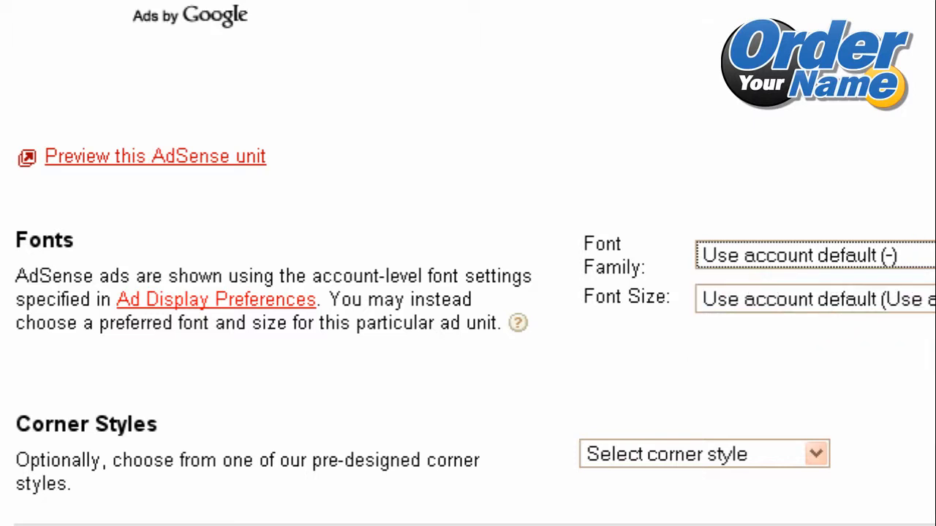
pyautogui.click(756, 299)
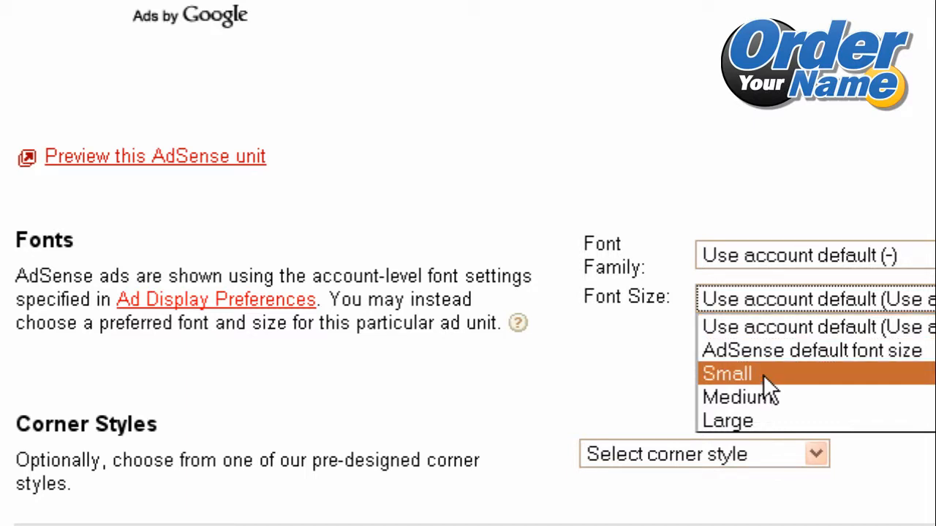
pyautogui.doubleClick(614, 343)
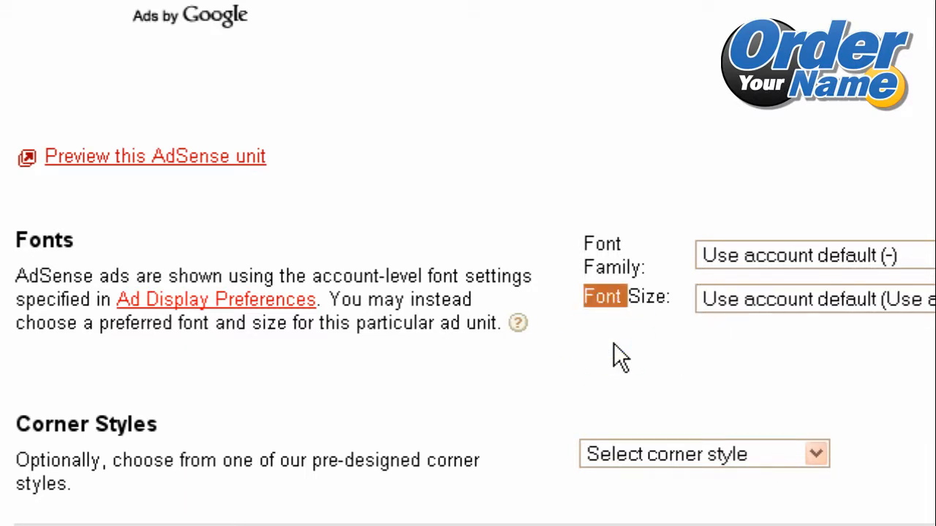
pyautogui.click(633, 291)
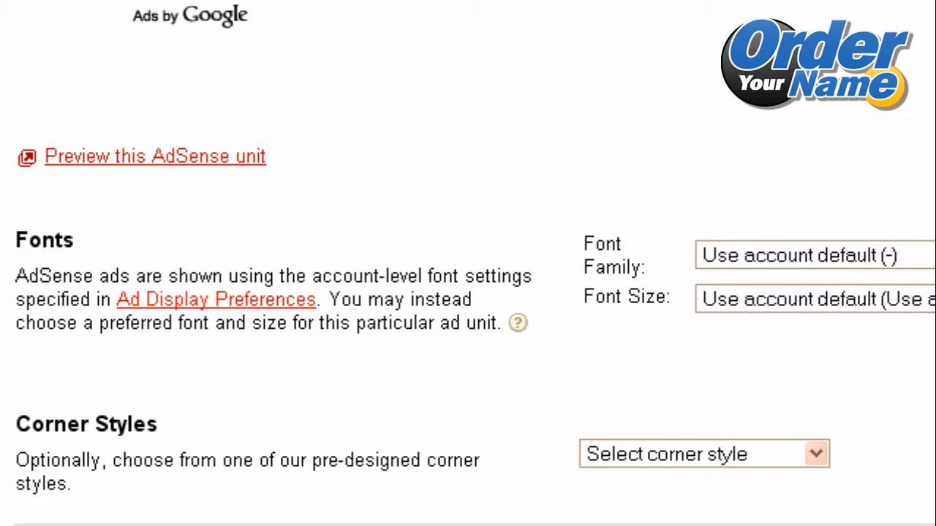
pyautogui.scroll(-1, 468, 293)
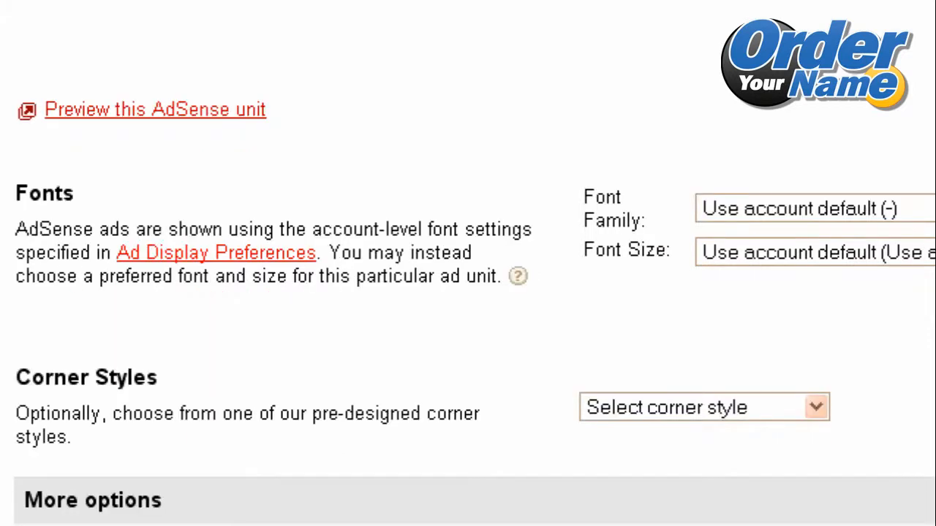
pyautogui.click(642, 408)
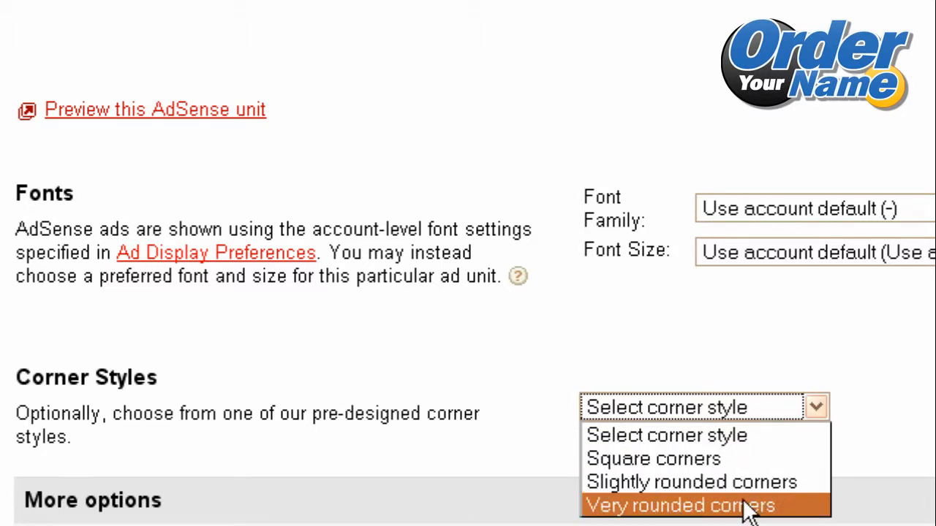
pyautogui.click(449, 402)
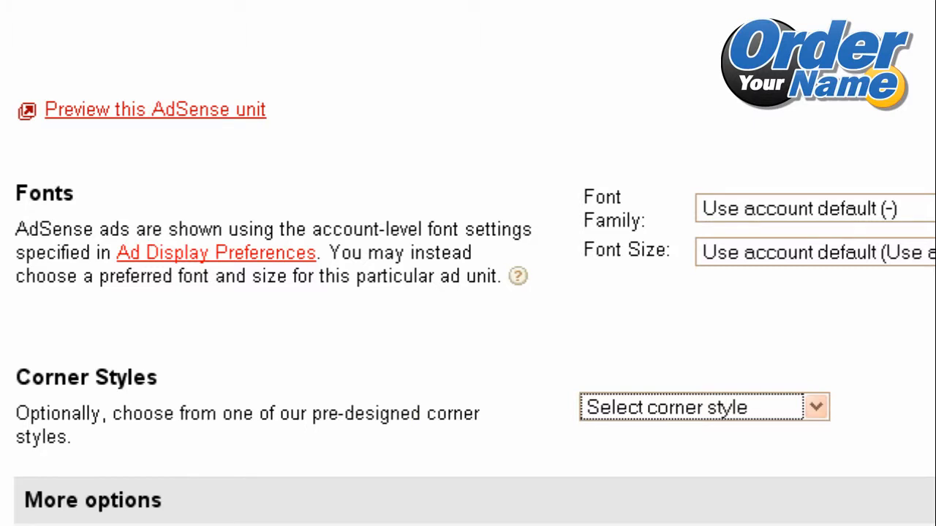
pyautogui.scroll(5, 467, 263)
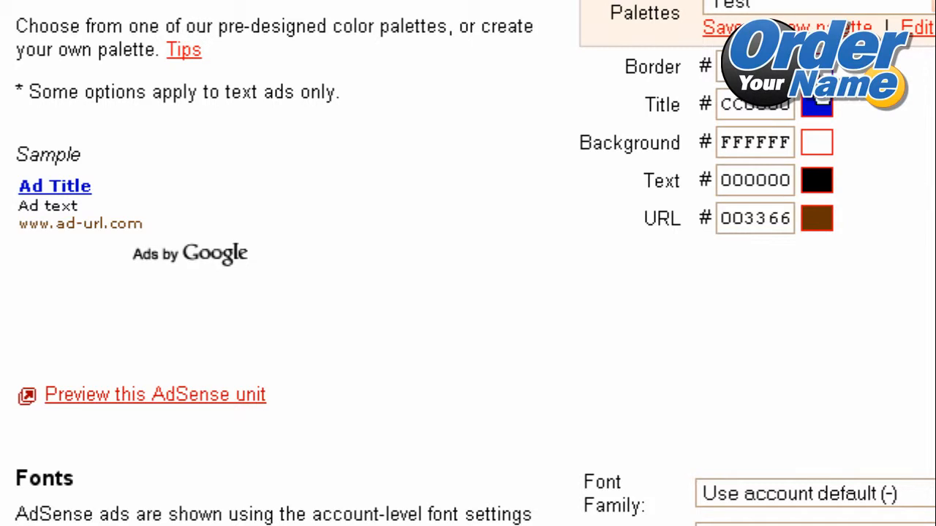
pyautogui.scroll(-5, 468, 263)
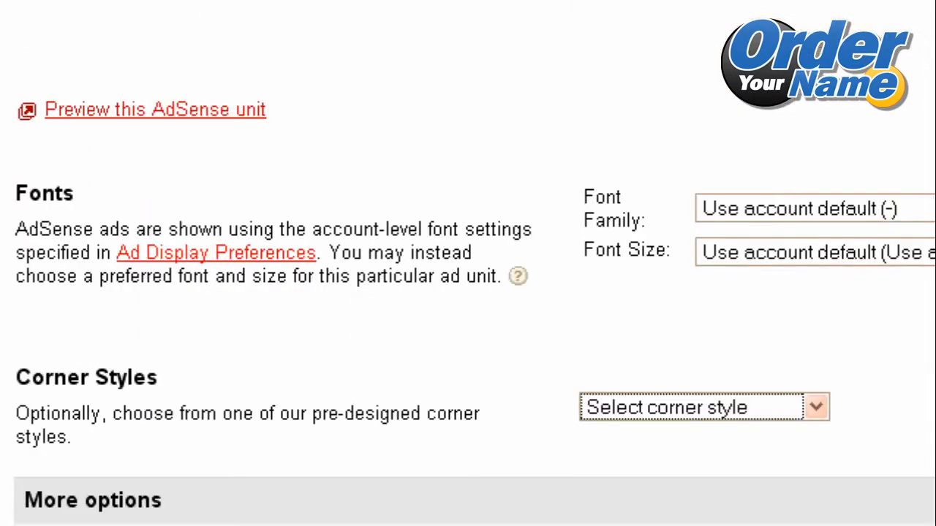
pyautogui.click(691, 411)
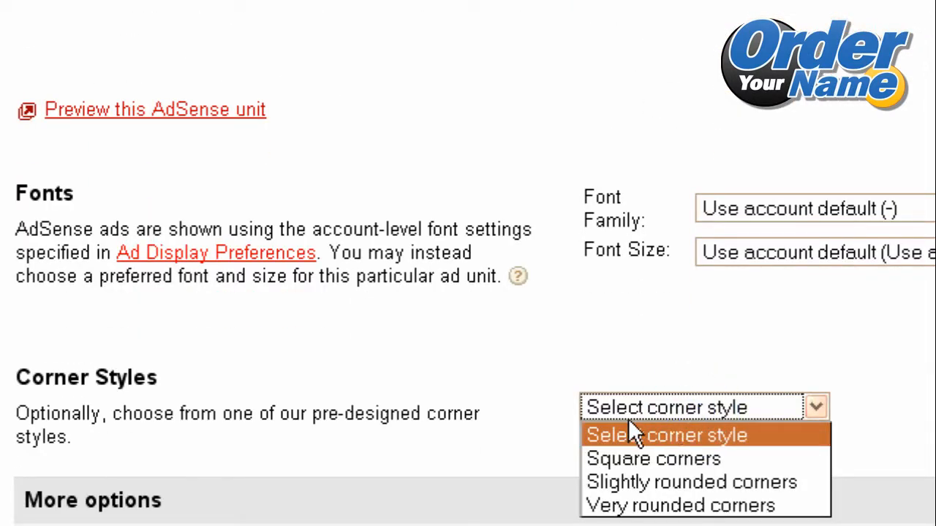
pyautogui.click(493, 430)
pyautogui.click(552, 425)
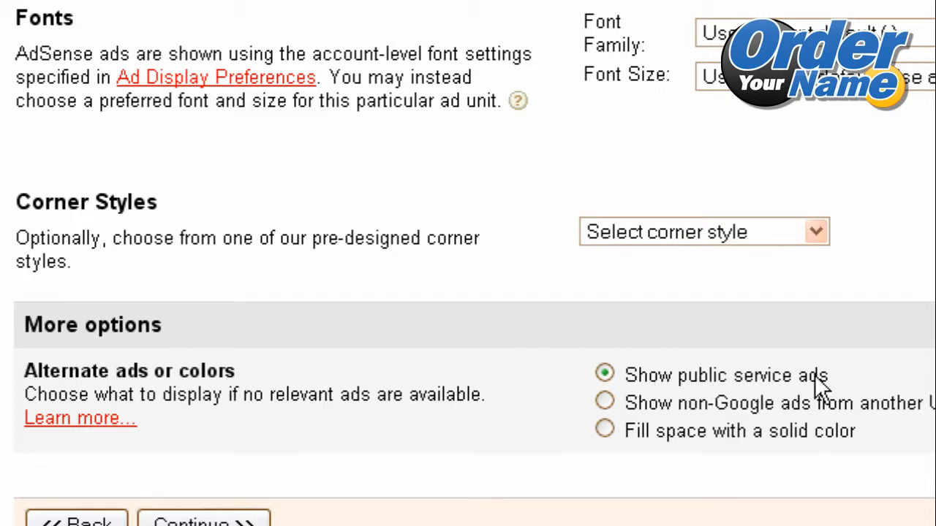
# Select 'Show non-Google ads from another URL' as the fallback when no relevant ads exist.
pyautogui.click(603, 403)
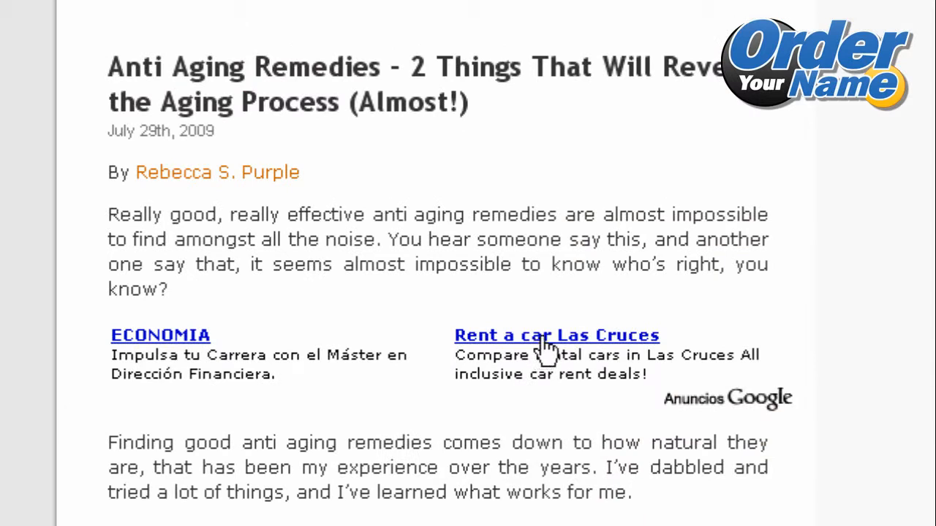
# View the Anti Aging Remedies blog post with the Google text ad unit below its first paragraph.
pyautogui.click(553, 457)
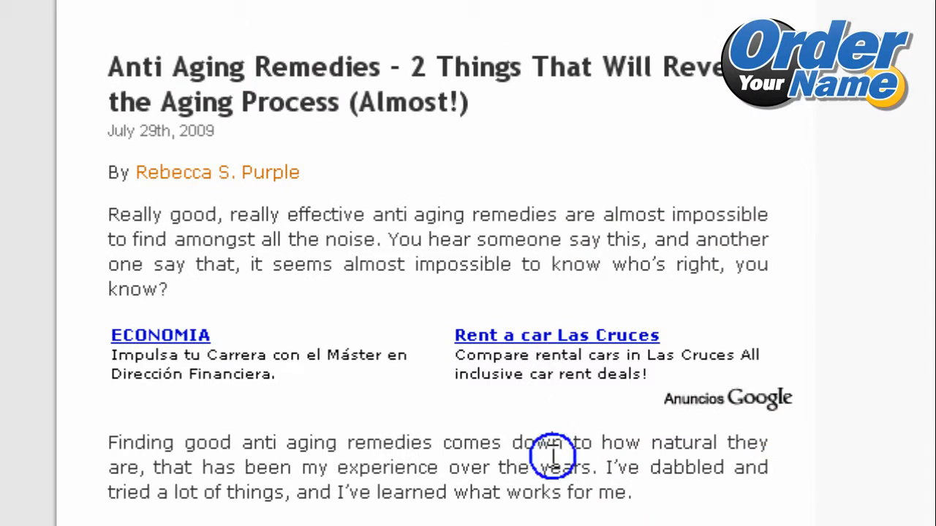